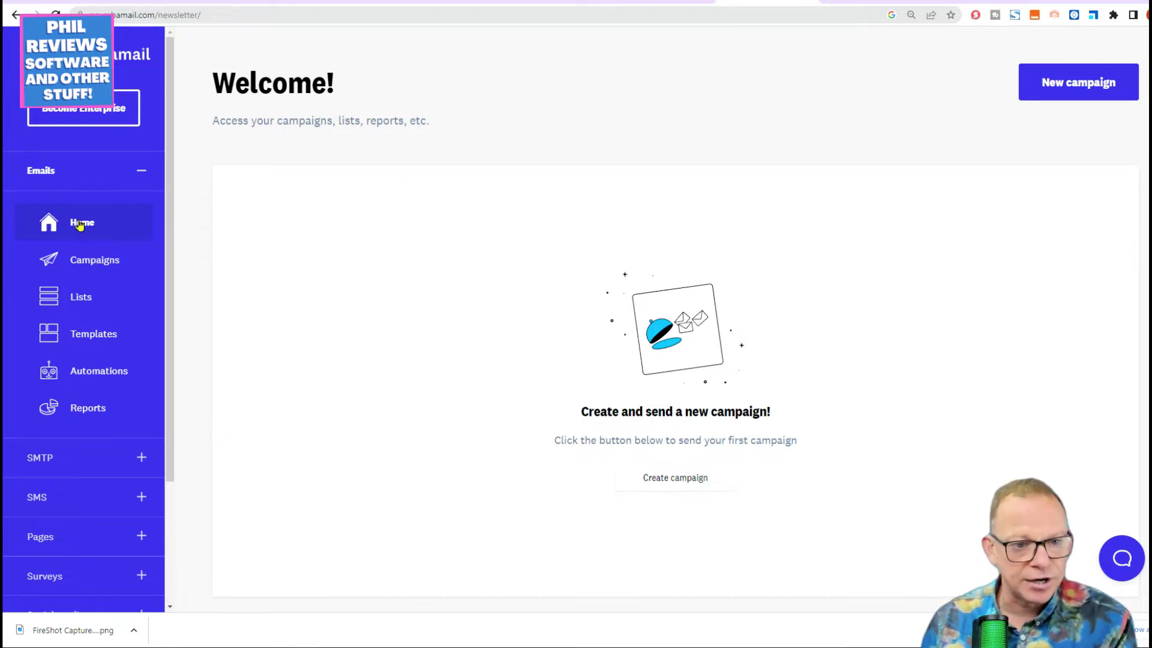
# Look over the Campaigns overview, try starting a new campaign, then view the subscriber lists
pyautogui.click(81, 260)
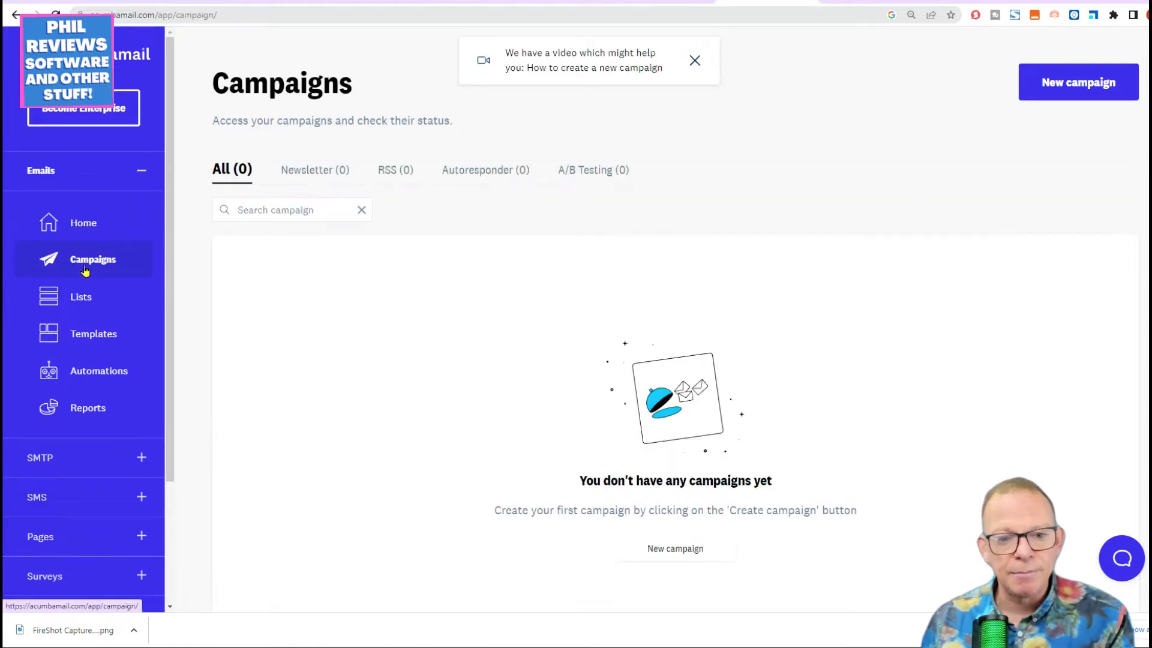
pyautogui.click(1078, 82)
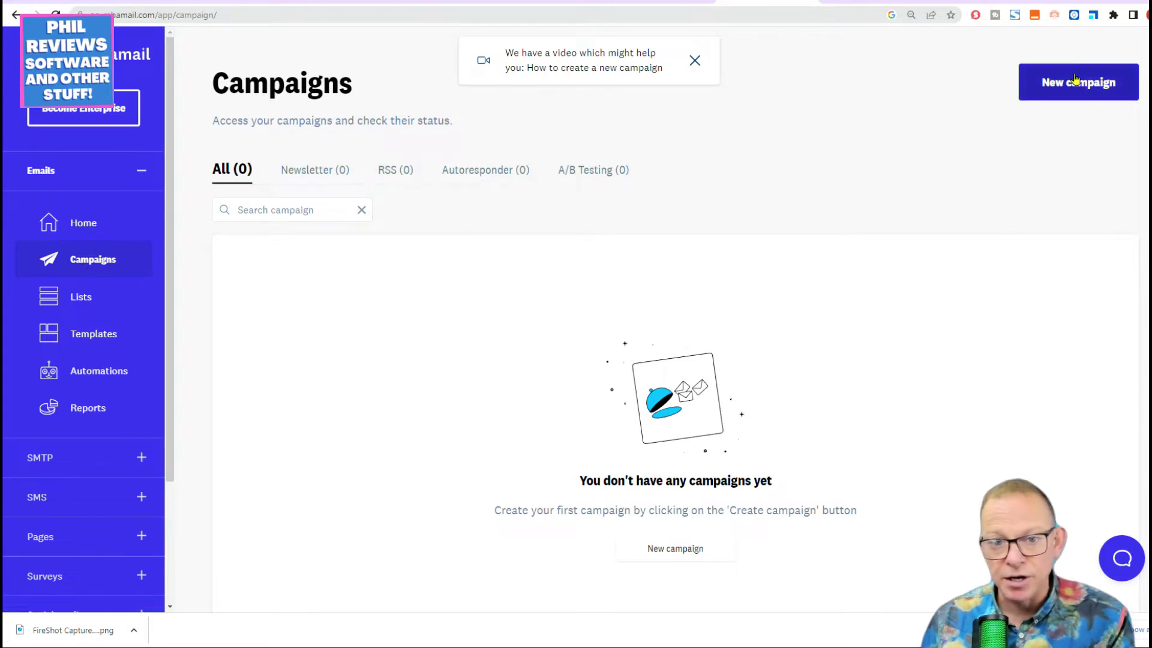
pyautogui.click(75, 303)
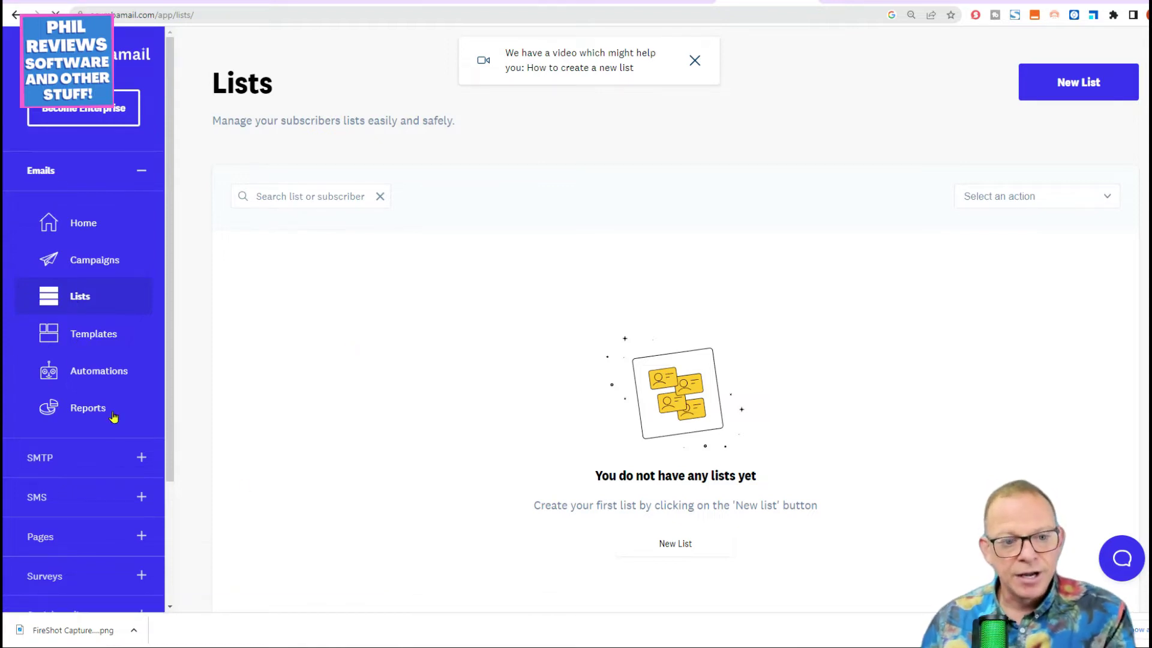
# Browse the email template library and its Select category choices, then close the dropdown
pyautogui.click(90, 340)
pyautogui.scroll(-10, 689, 386)
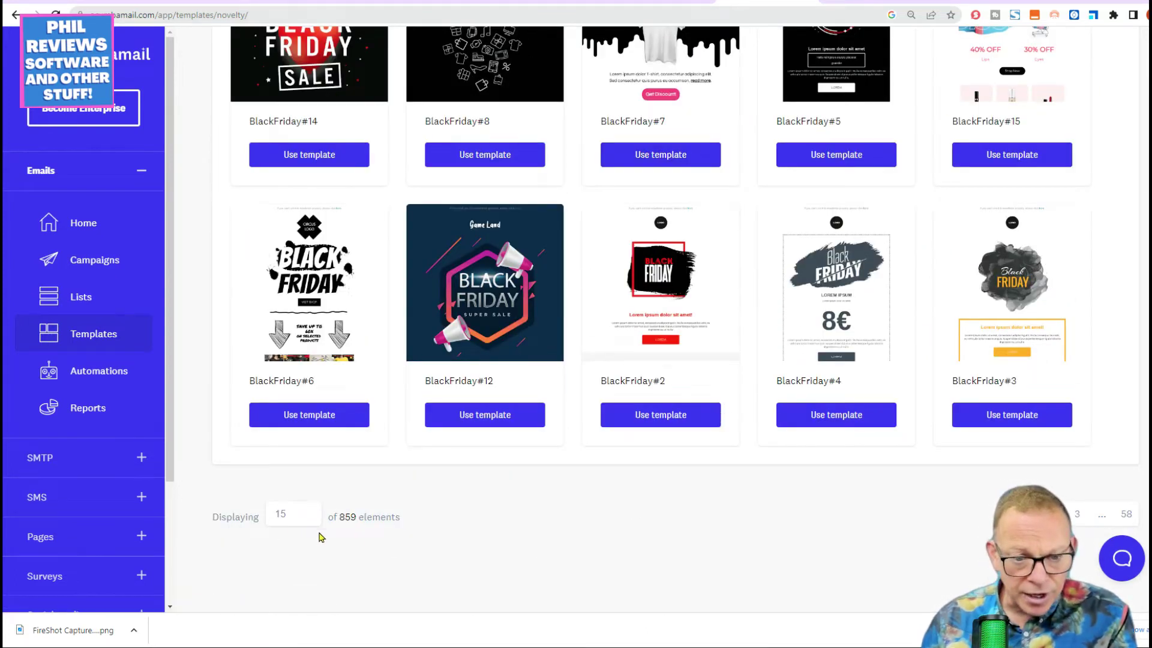
pyautogui.scroll(10, 696, 531)
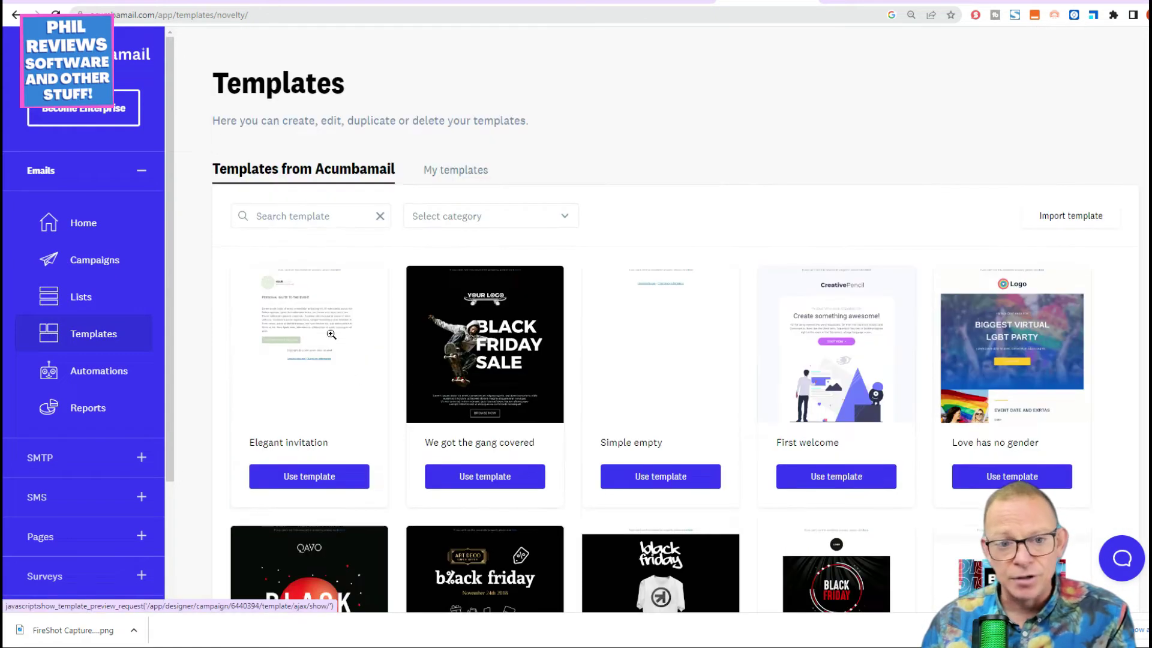
pyautogui.click(549, 220)
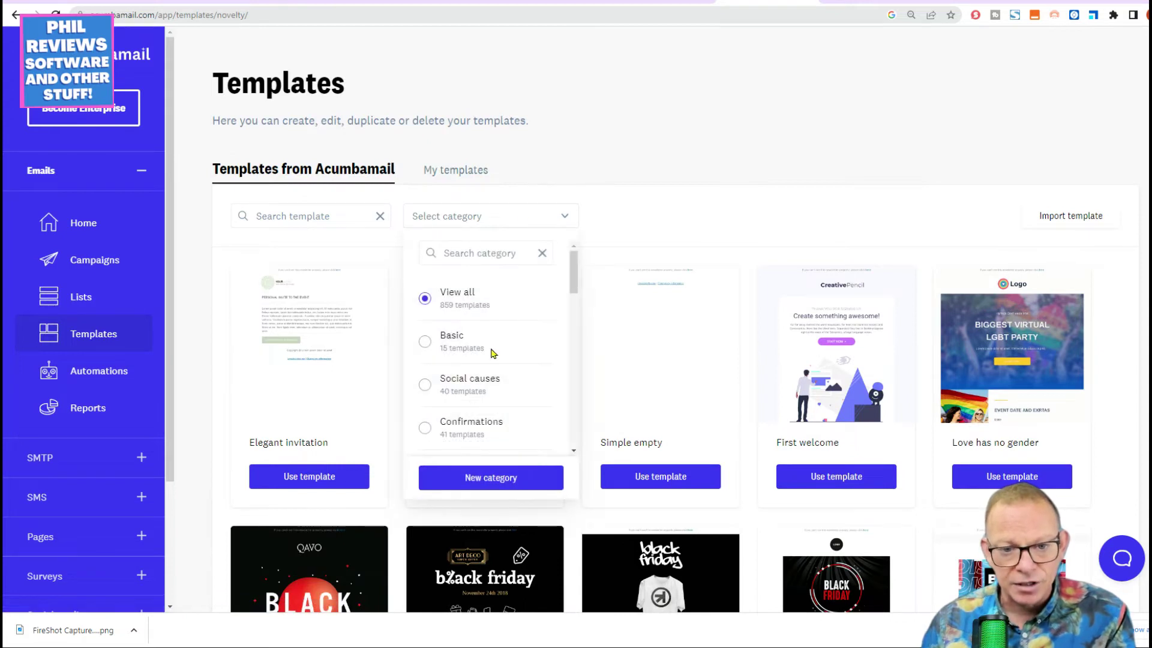
pyautogui.scroll(-1, 491, 354)
pyautogui.scroll(-1, 507, 373)
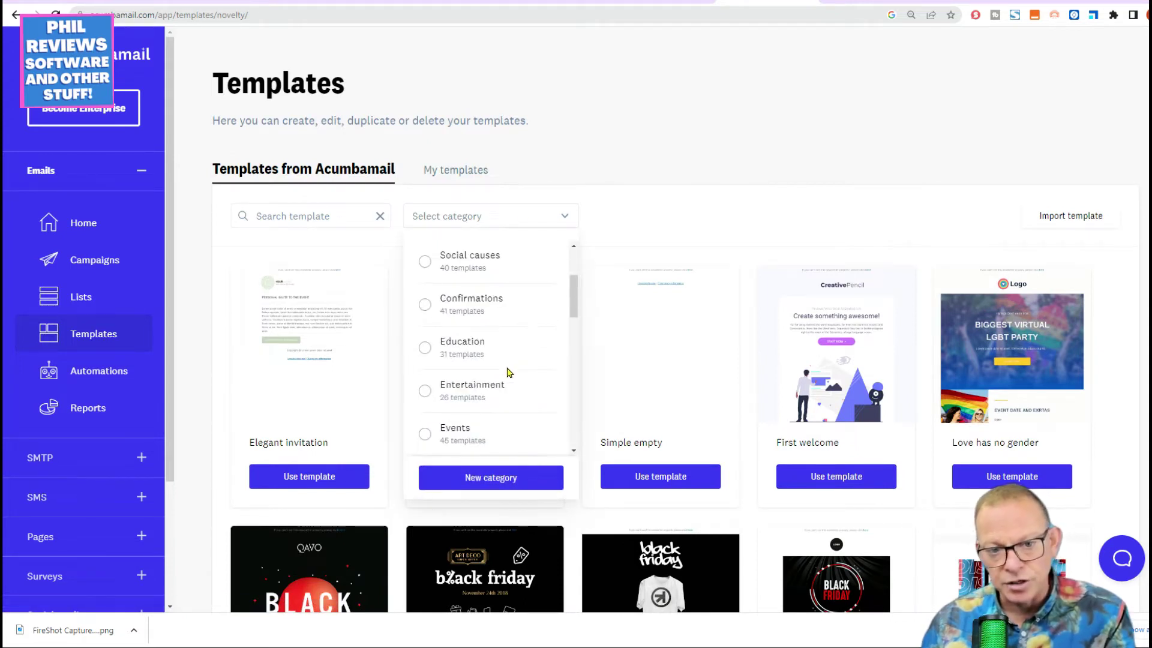
pyautogui.scroll(-3, 514, 363)
pyautogui.scroll(5, 521, 390)
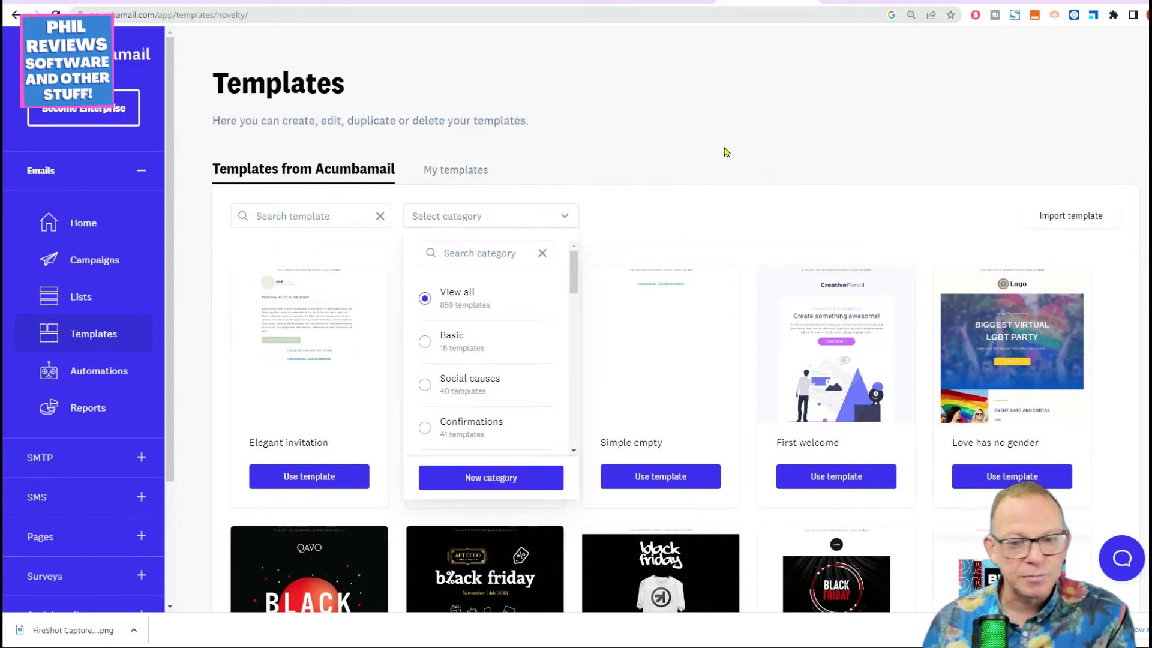
pyautogui.click(723, 153)
# Check the empty Automations page, then look over the campaign Reports page
pyautogui.click(90, 375)
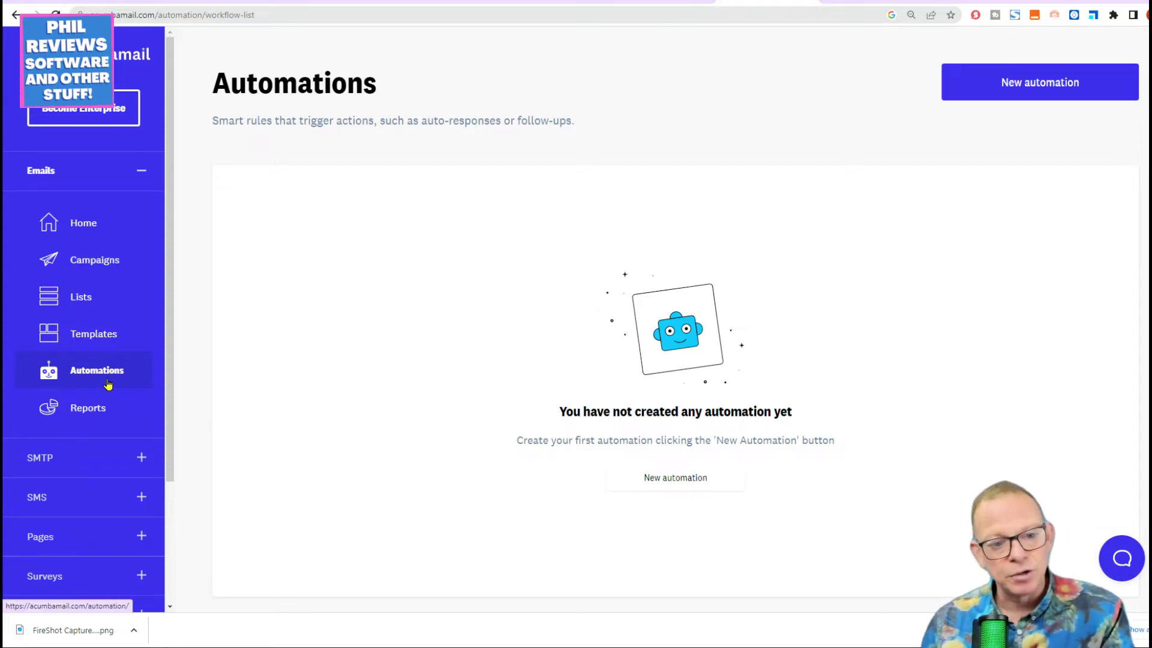
pyautogui.click(99, 409)
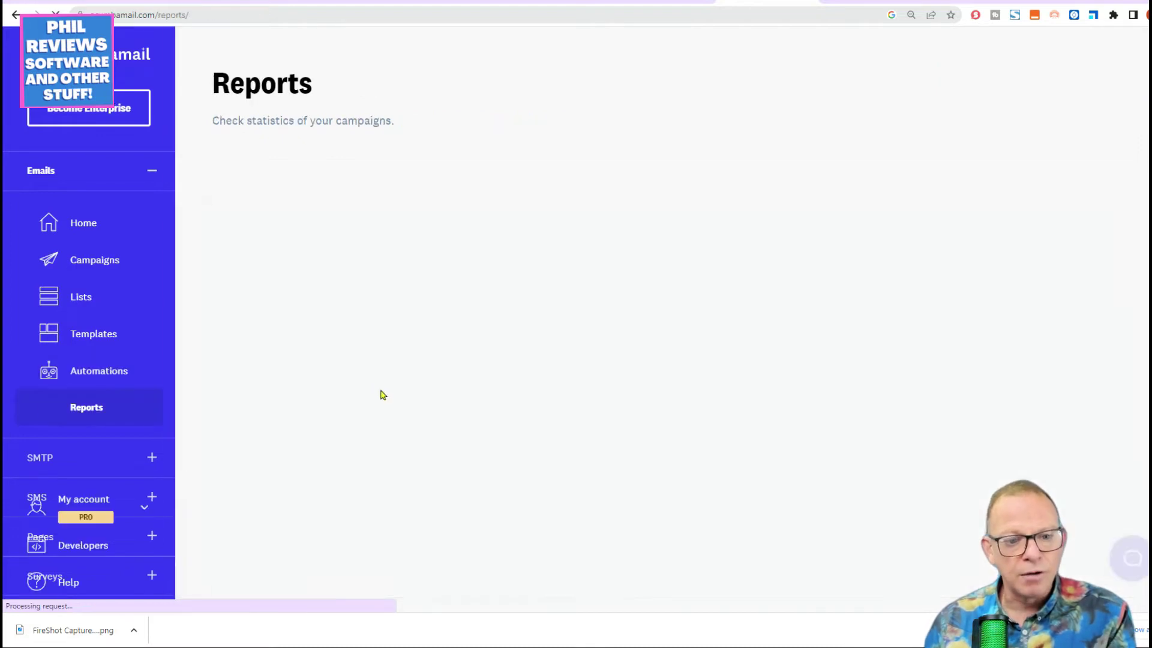
pyautogui.scroll(-1, 535, 318)
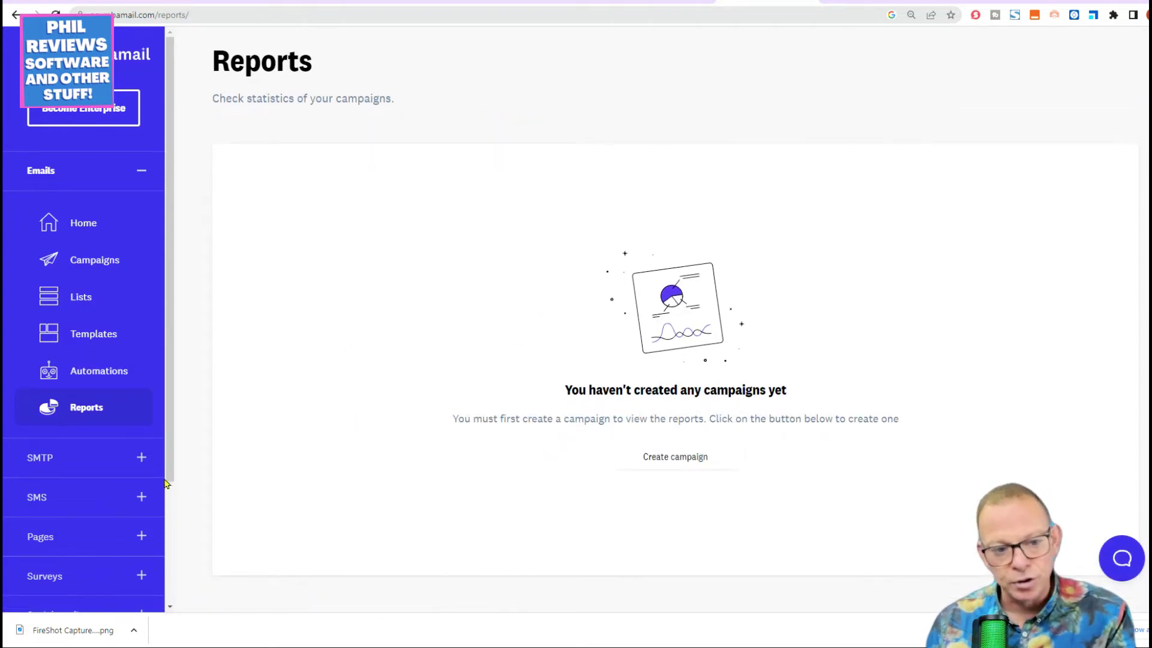
pyautogui.scroll(1, 412, 456)
pyautogui.moveTo(168, 409); pyautogui.dragTo(165, 488)
# View the Pages, Surveys and Social media sections from the sidebar
pyautogui.click(144, 435)
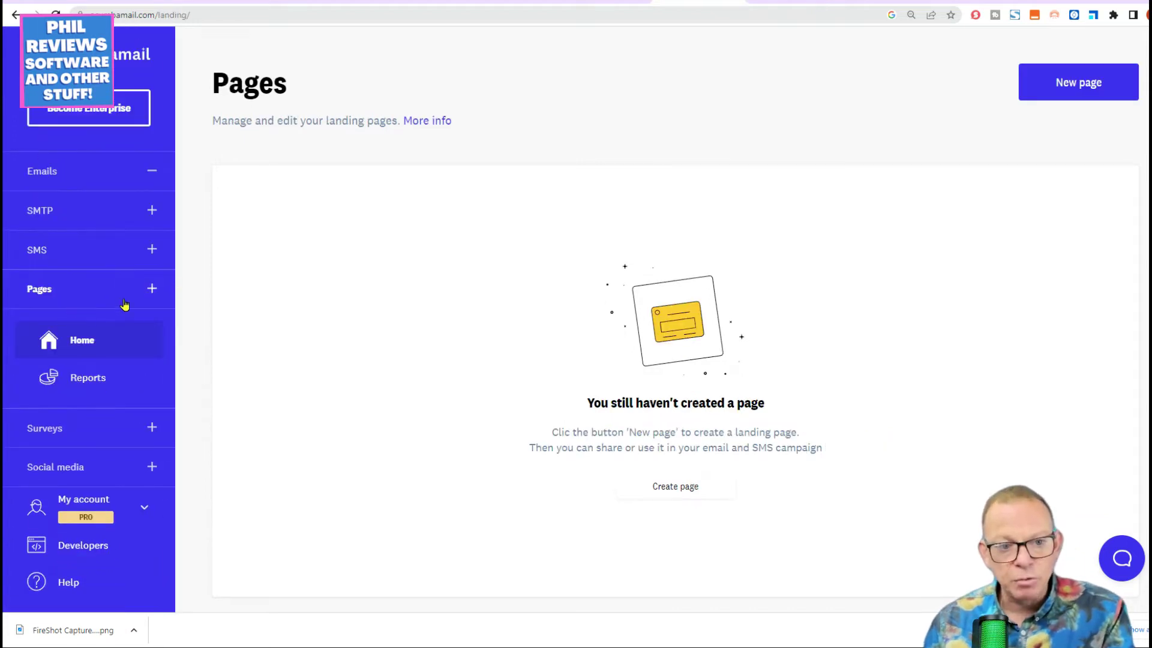
pyautogui.click(155, 429)
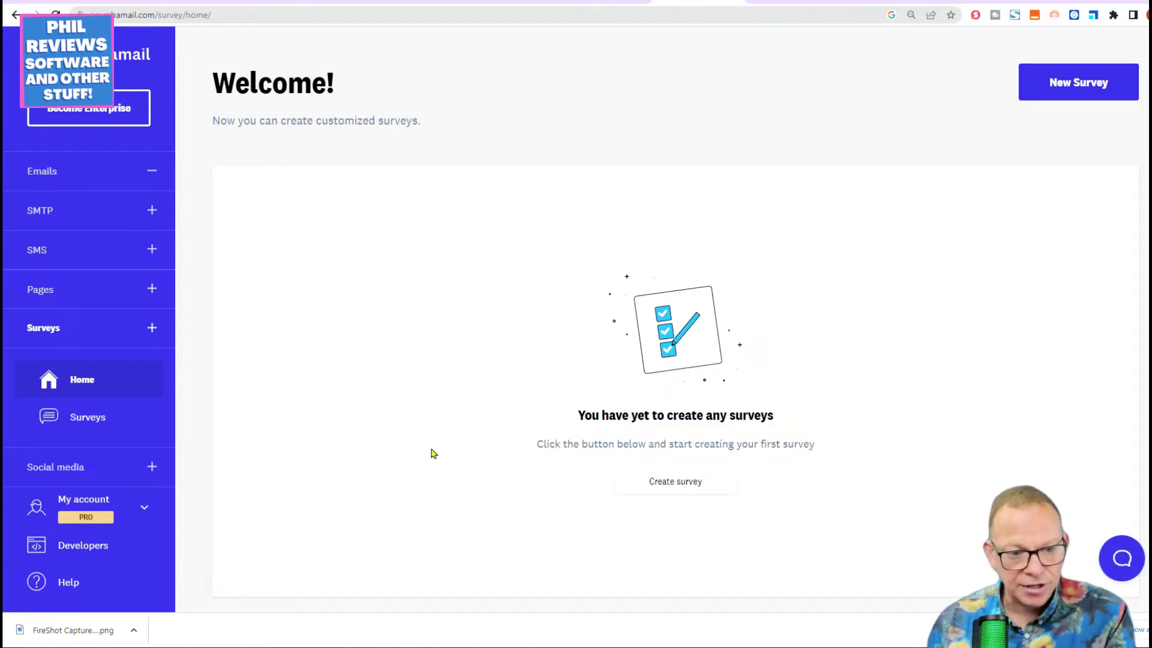
pyautogui.click(152, 466)
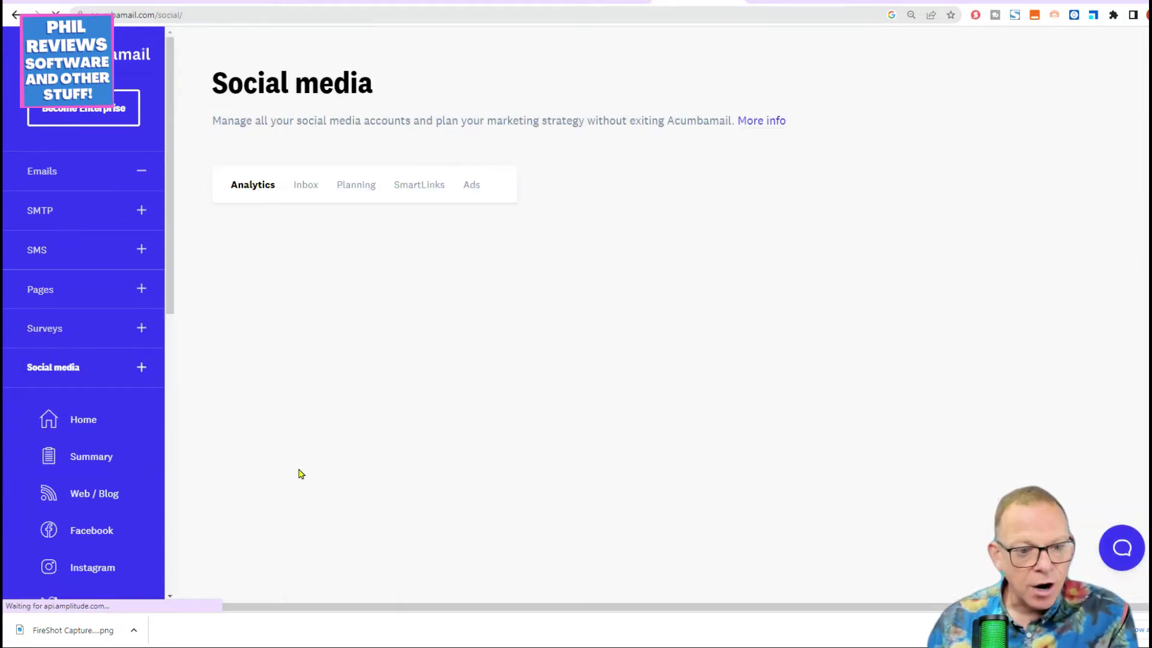
pyautogui.moveTo(169, 301); pyautogui.dragTo(192, 68)
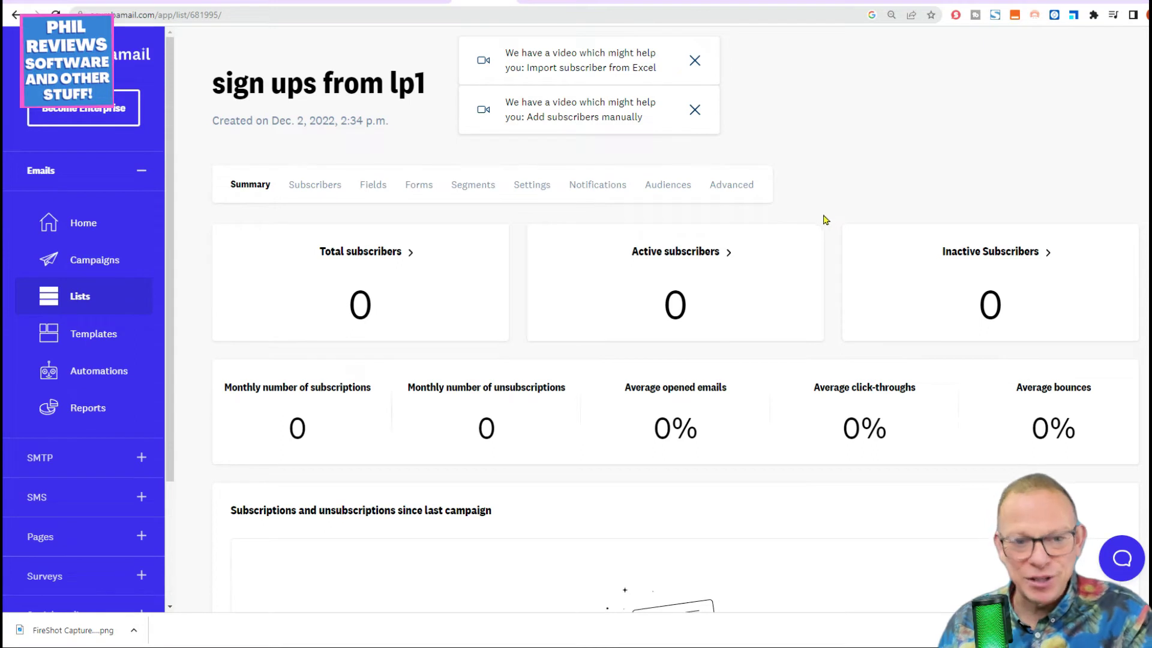
# Check the saved landing pages, then return to the email home page
pyautogui.scroll(-4, 810, 234)
pyautogui.scroll(-2, 45, 354)
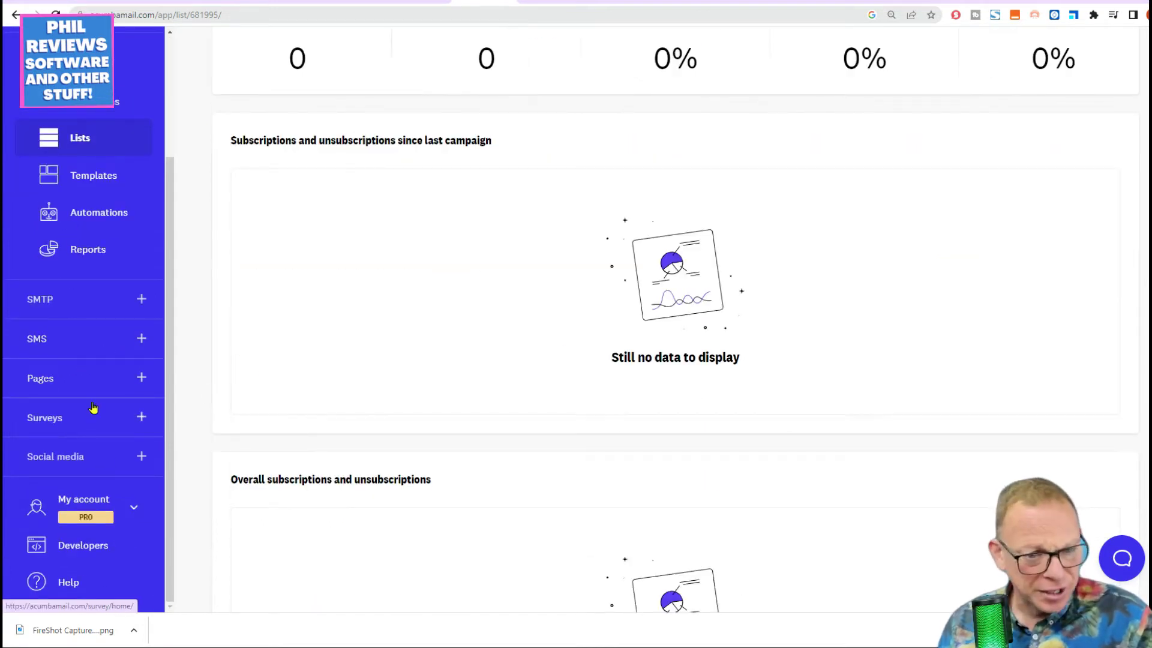
pyautogui.click(145, 381)
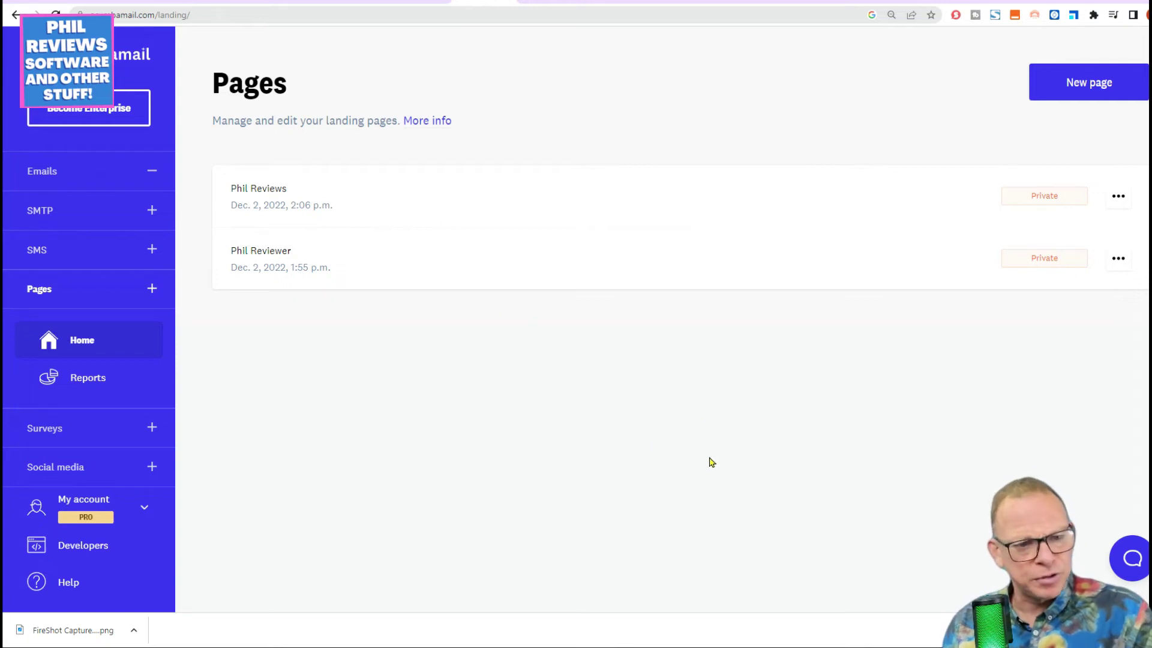
pyautogui.click(44, 180)
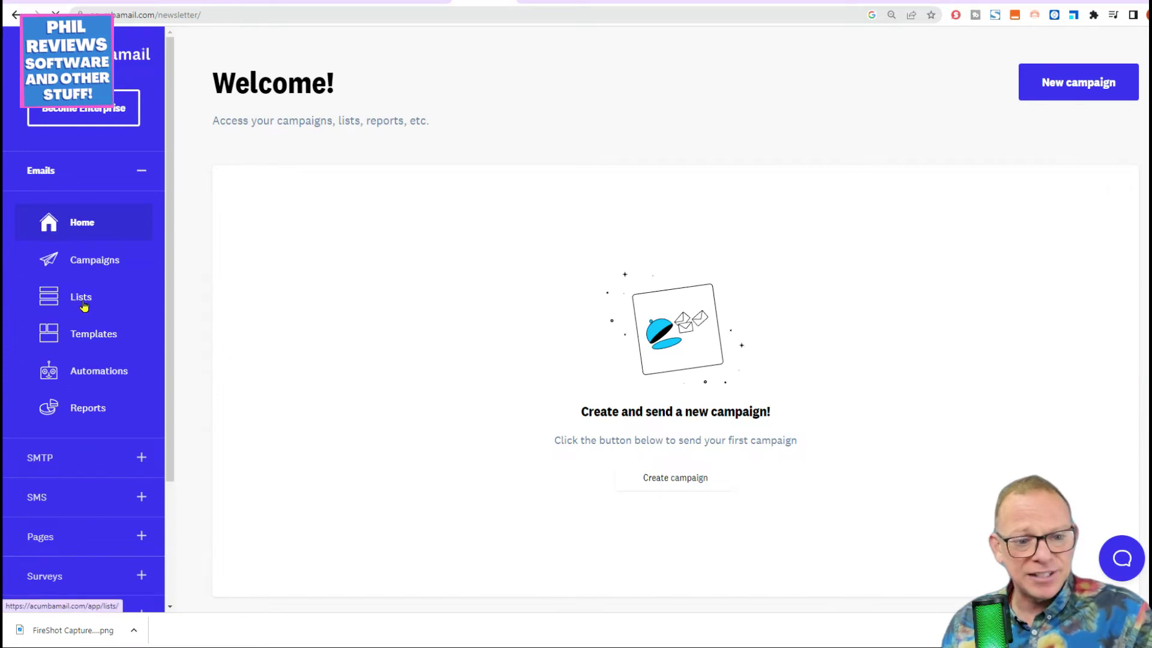
# Start a new form from the Forms tab of the 'sign ups from lp1' list
pyautogui.click(143, 294)
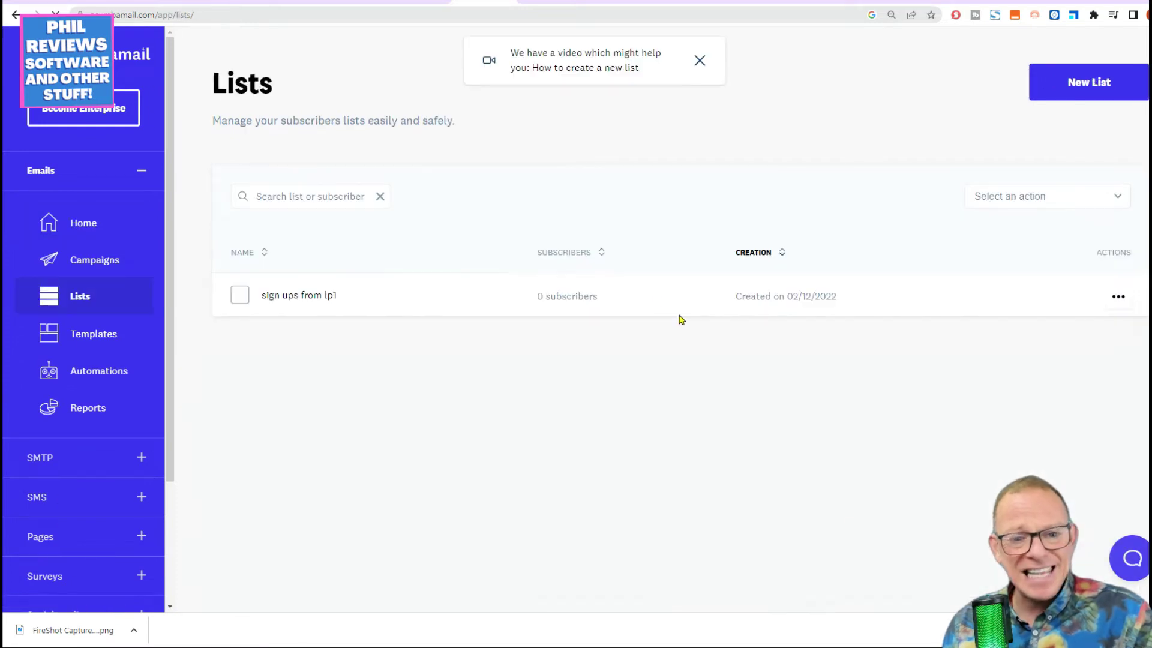
pyautogui.click(322, 303)
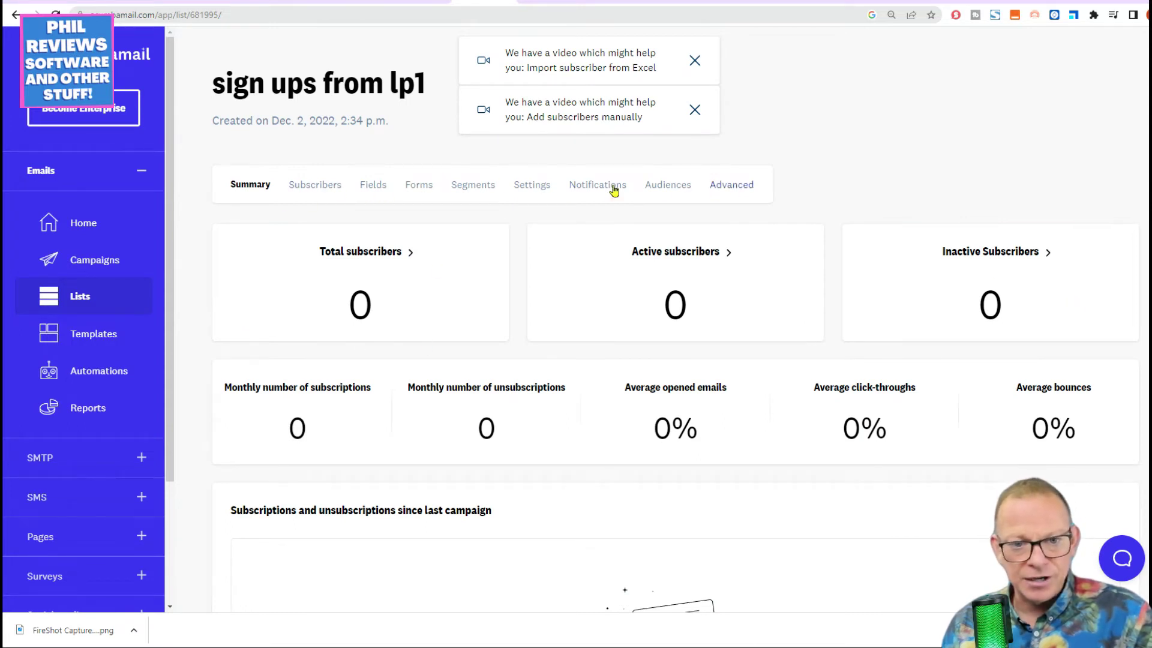
pyautogui.click(414, 185)
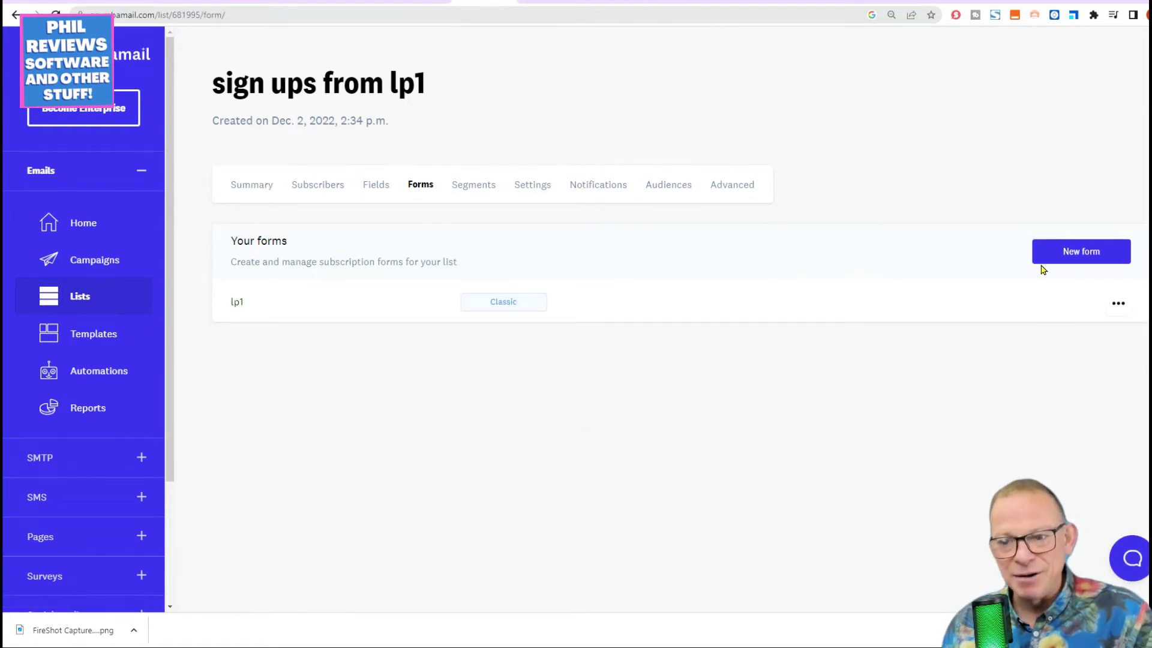
pyautogui.click(1068, 262)
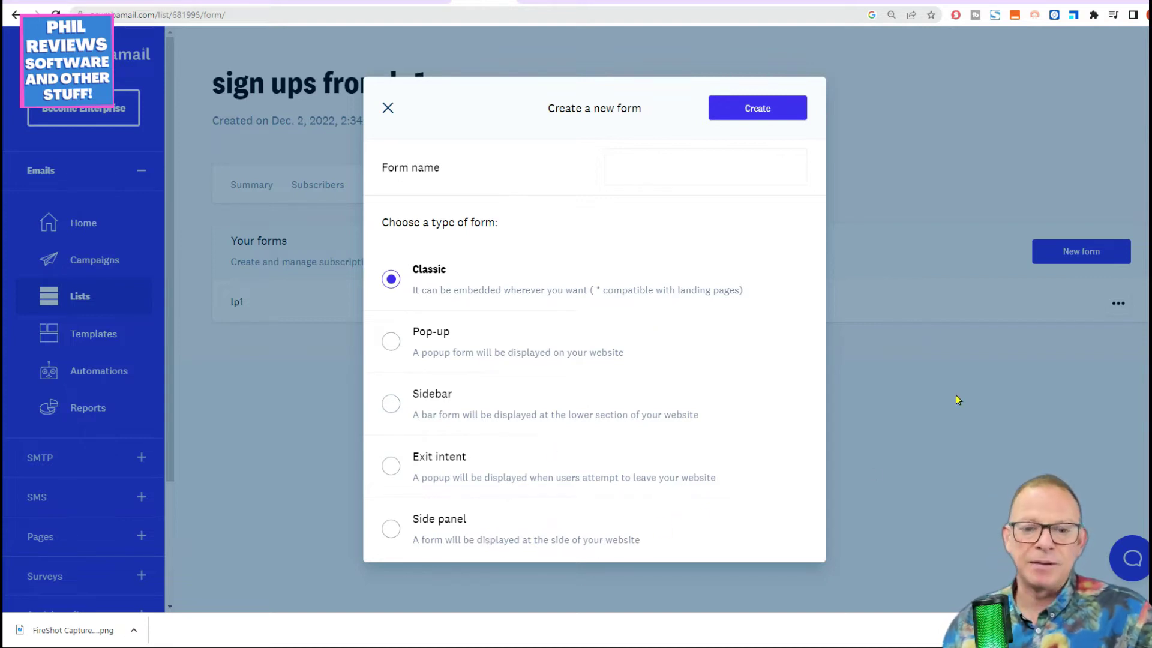
# Create a Classic form named 'Youtube video sign up'
pyautogui.click(771, 113)
pyautogui.click(670, 175)
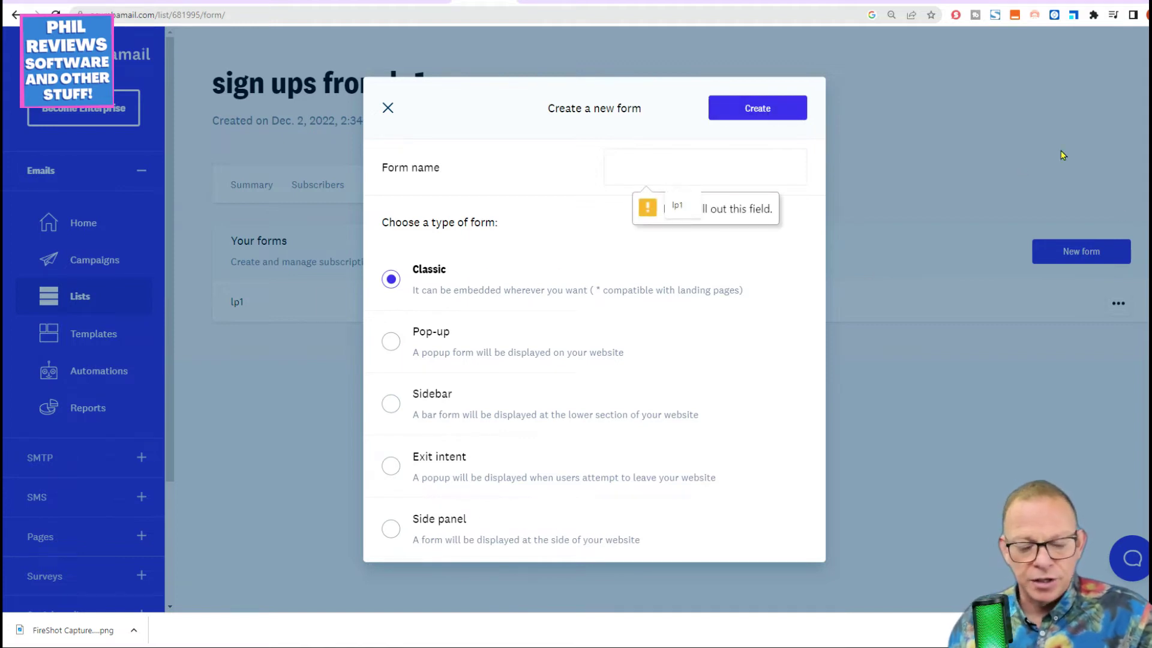
pyautogui.write('Yp')
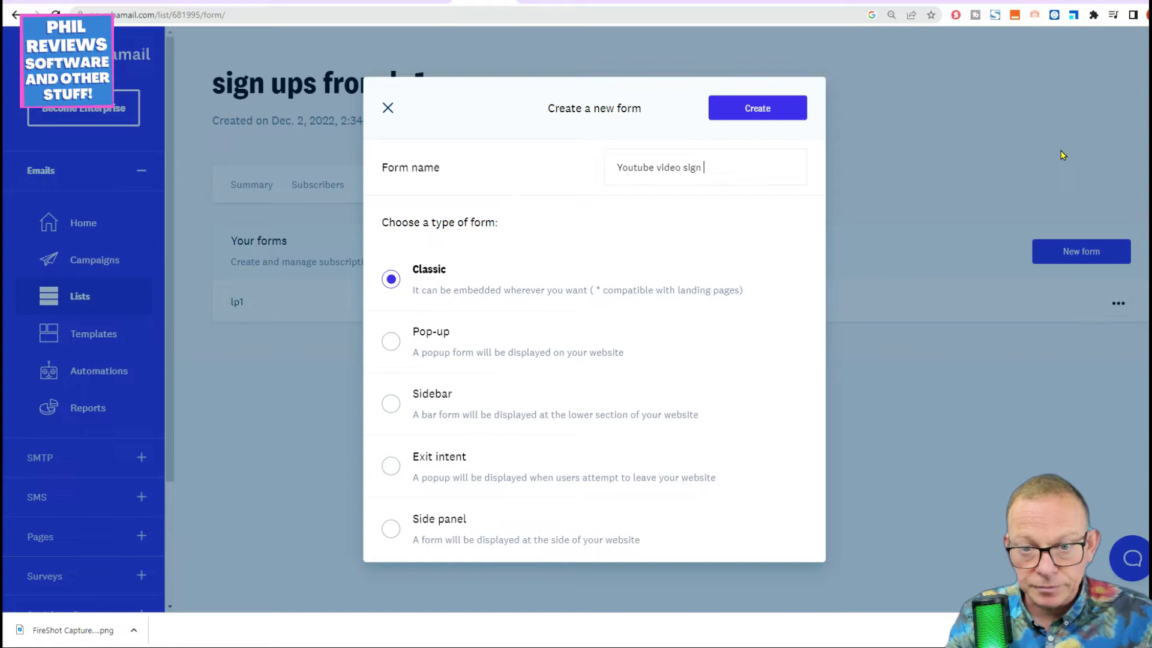
pyautogui.click(771, 108)
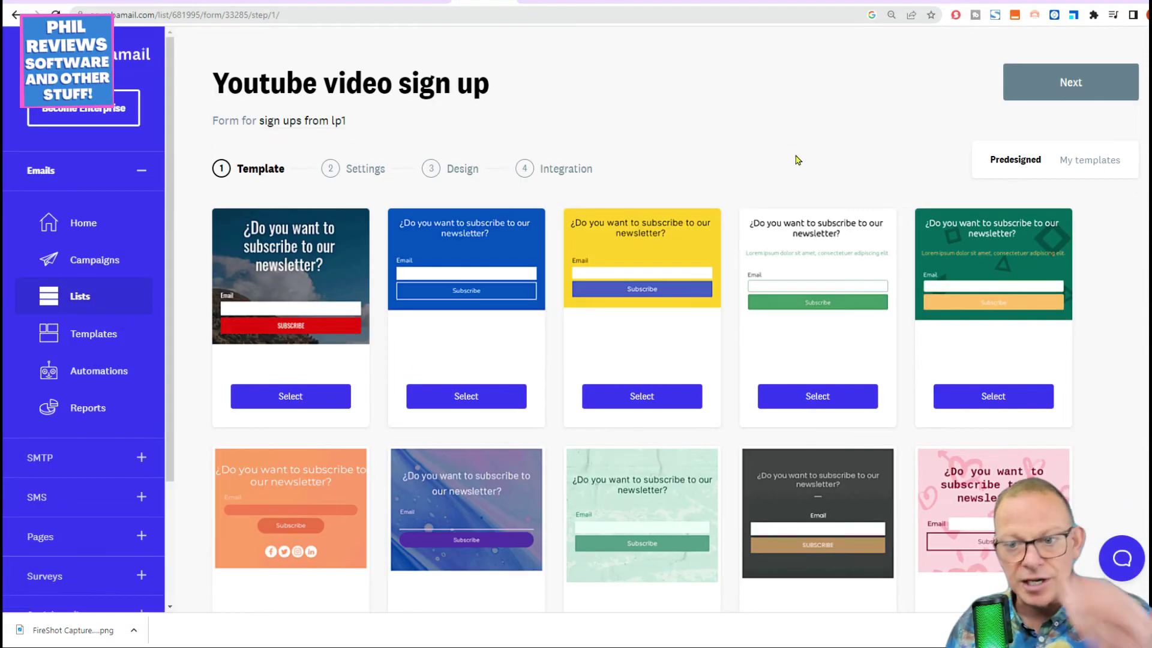
# Scroll through the Predesigned templates gallery to pick the form's template
pyautogui.scroll(-2, 912, 282)
pyautogui.scroll(2, 924, 303)
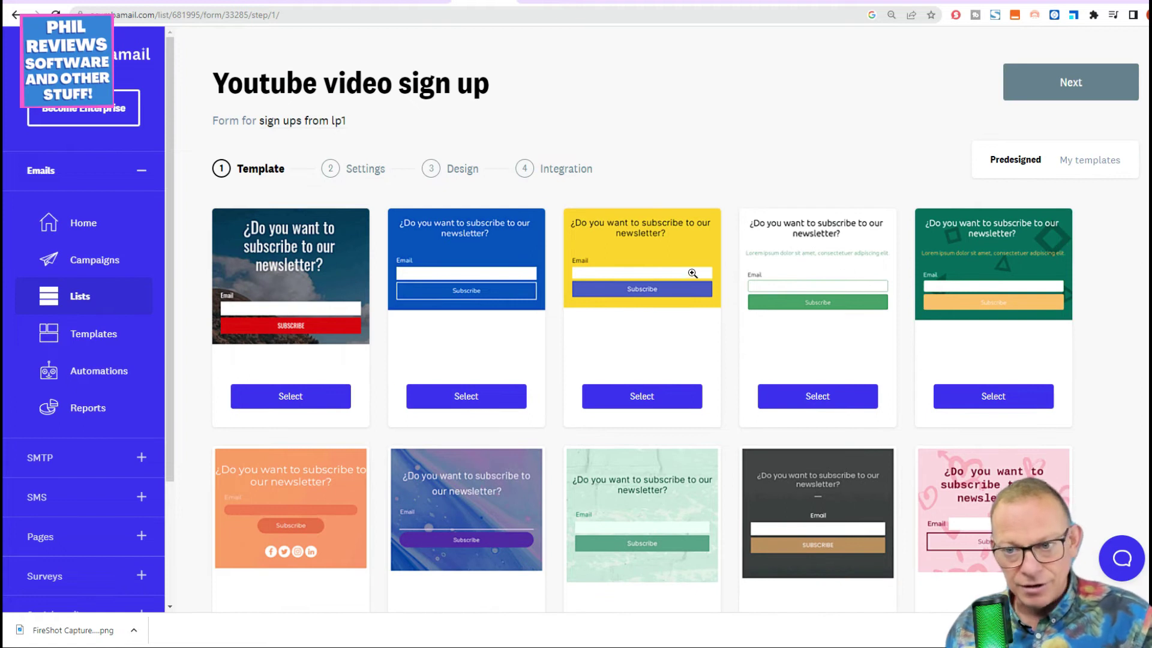
pyautogui.scroll(-2, 691, 274)
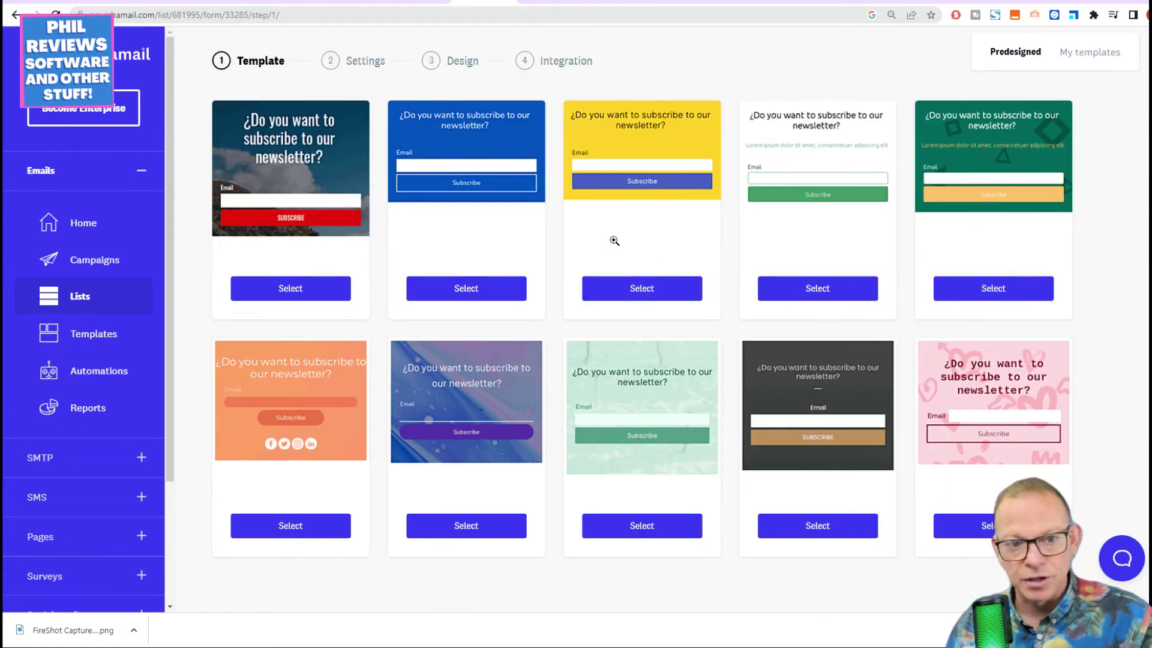
pyautogui.scroll(2, 620, 348)
pyautogui.scroll(-2, 660, 324)
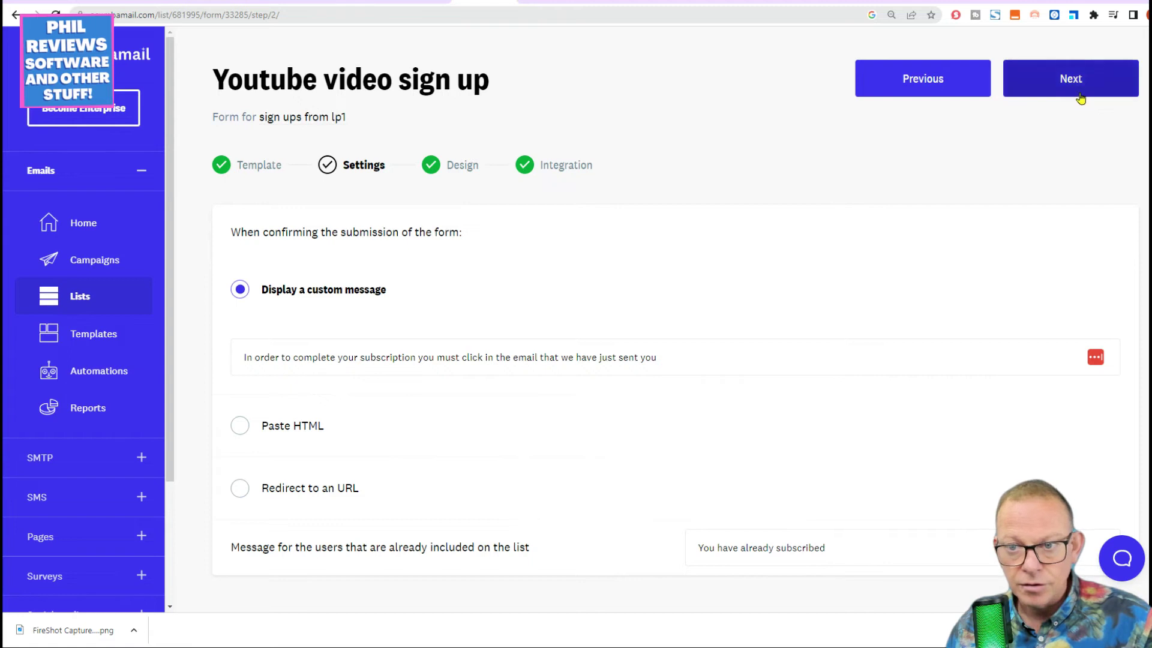
# Pass Settings, review the photo-collage design with red Subscribe button, and reach Integration
pyautogui.click(1079, 93)
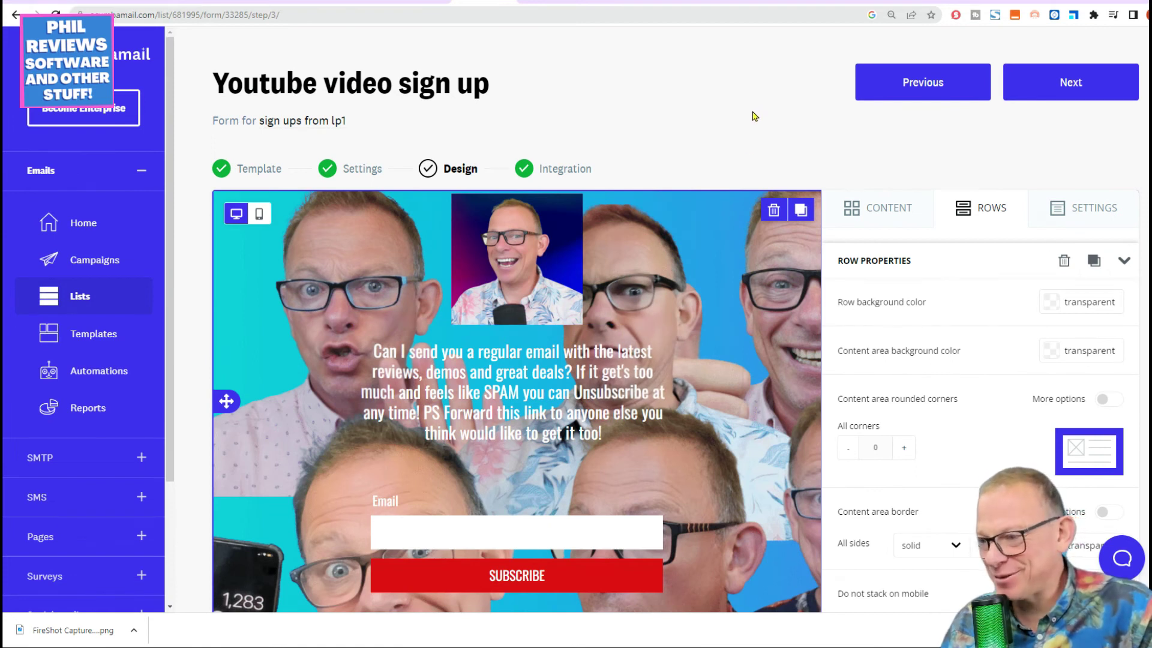
pyautogui.scroll(-1, 770, 232)
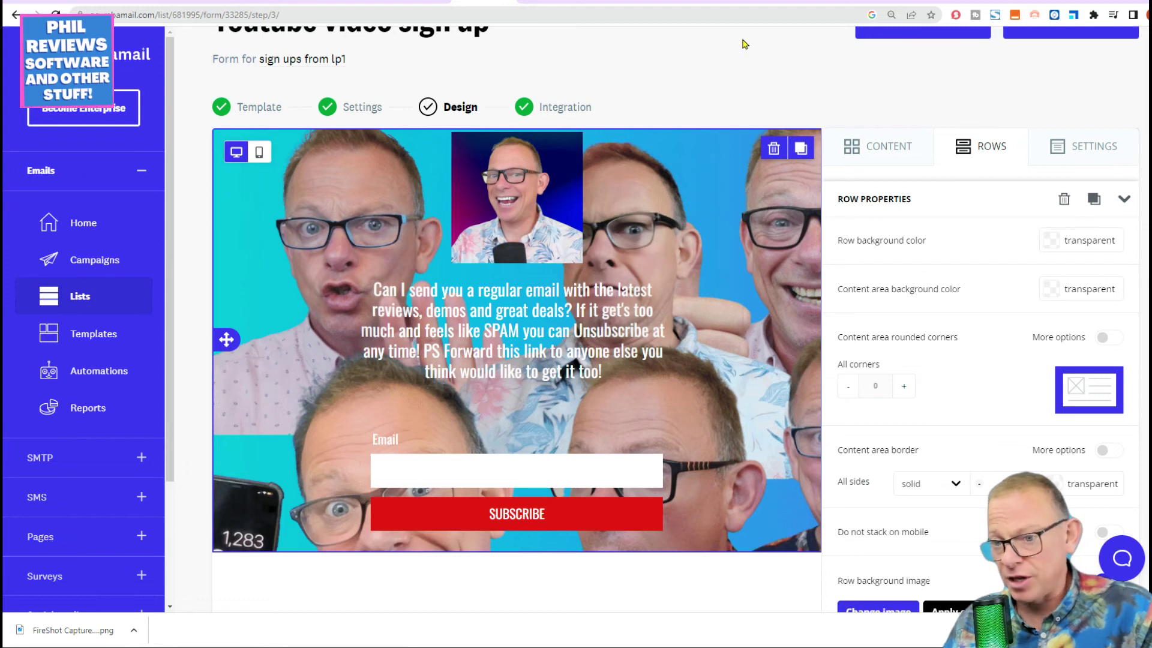
pyautogui.scroll(-5, 600, 300)
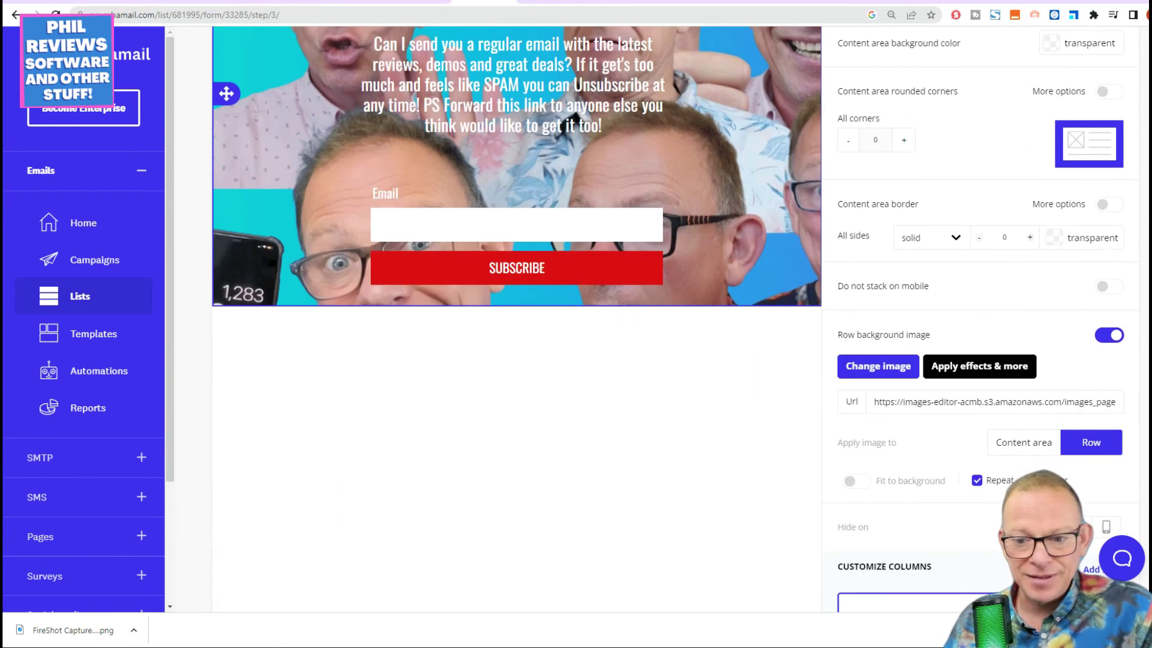
pyautogui.scroll(7, 1058, 99)
pyautogui.click(1058, 99)
pyautogui.scroll(5, 924, 252)
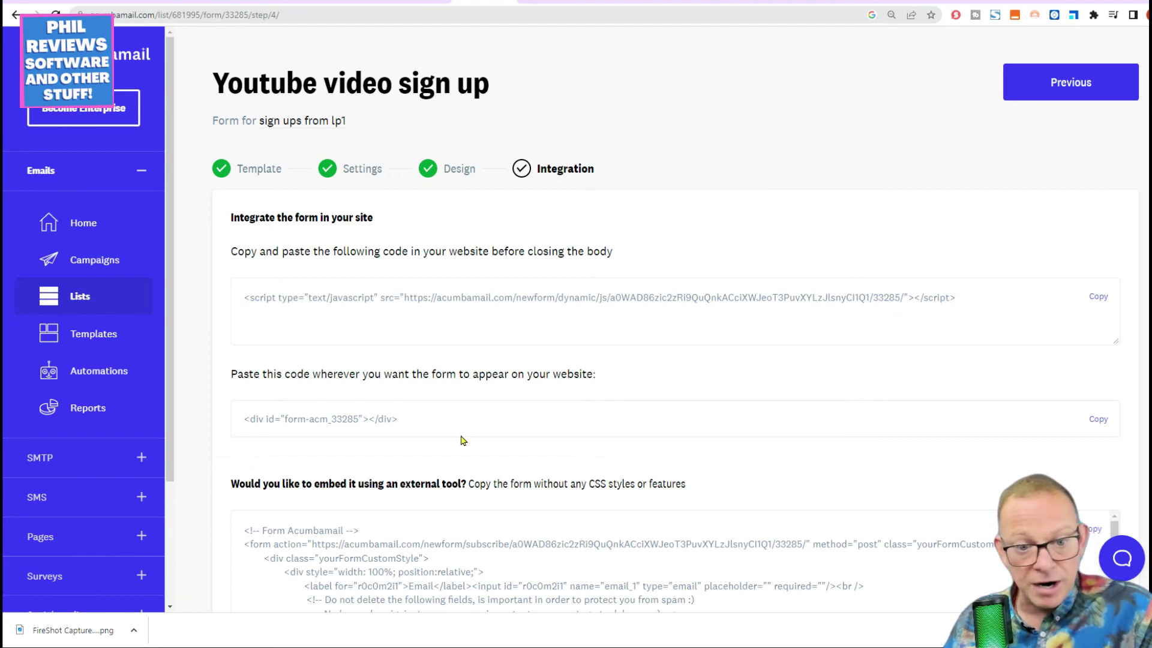
# Copy the form's share URL and open a new Chrome tab
pyautogui.scroll(-2, 432, 444)
pyautogui.scroll(1, 390, 459)
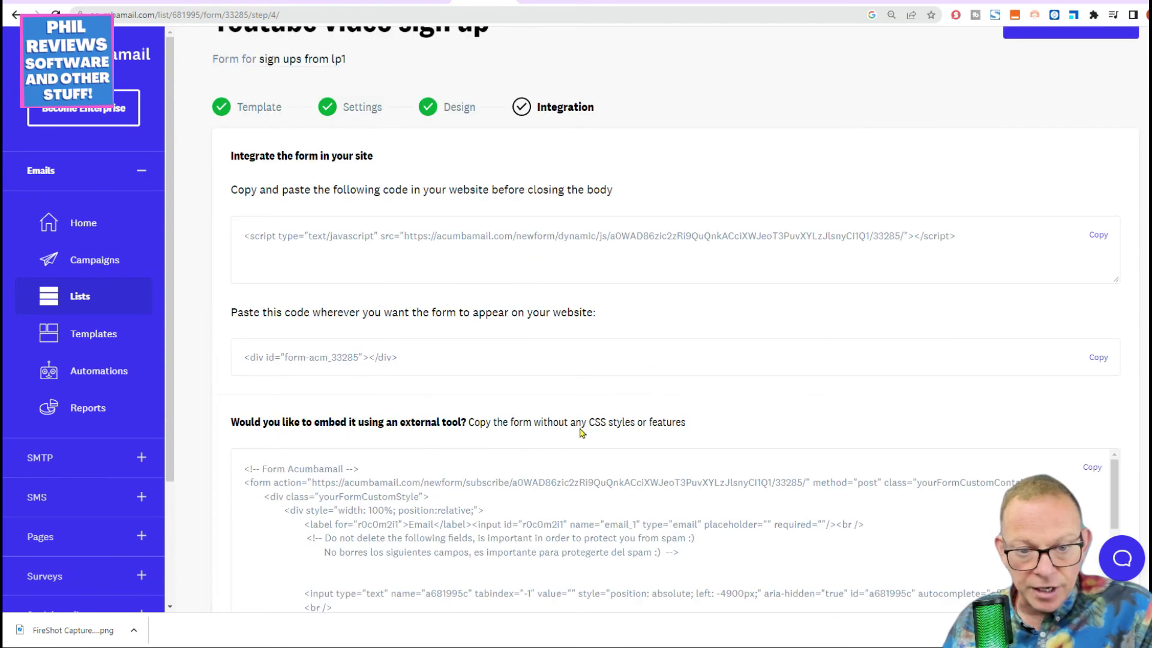
pyautogui.scroll(-1, 756, 430)
pyautogui.scroll(-3, 636, 520)
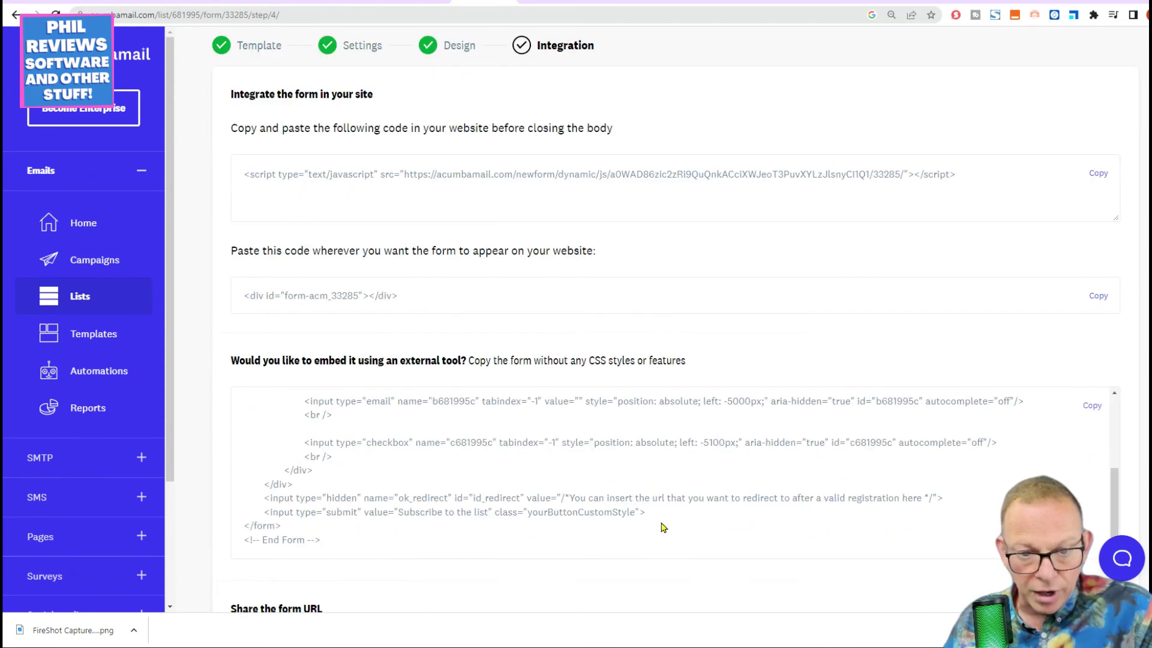
pyautogui.scroll(-3, 659, 540)
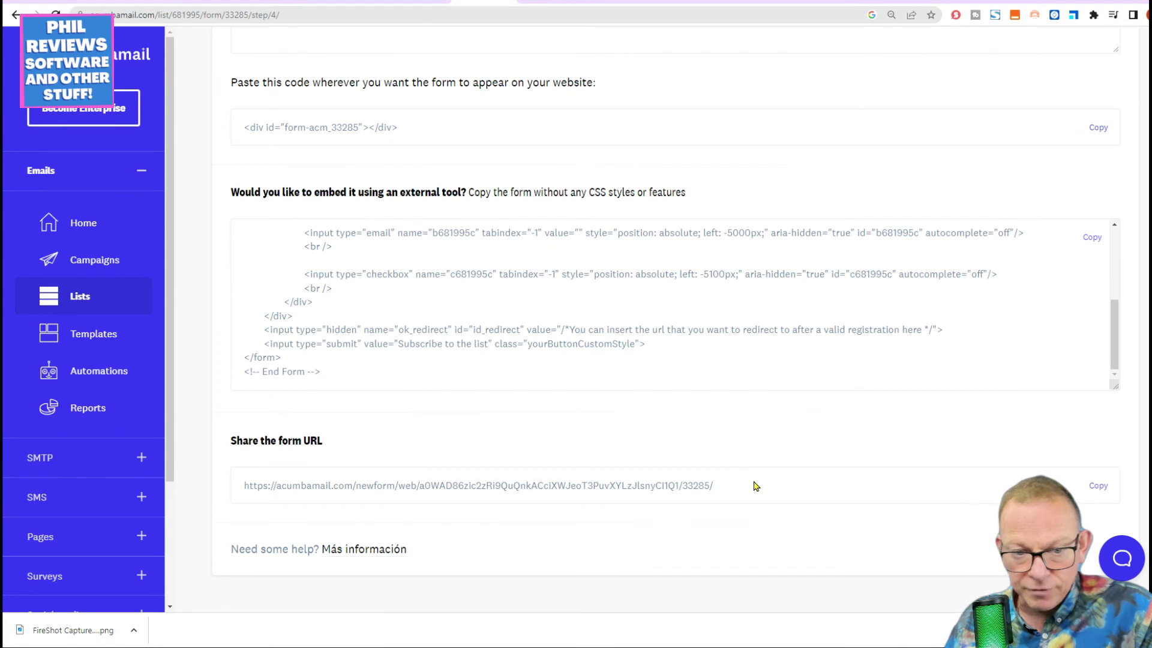
pyautogui.click(1091, 492)
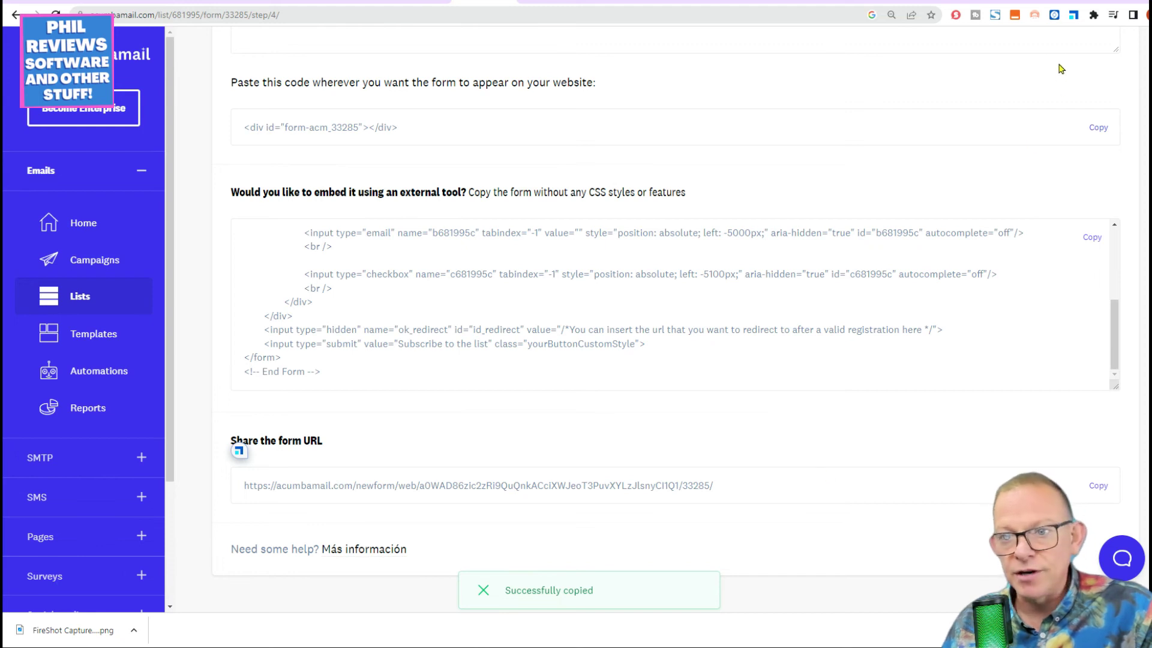
pyautogui.click(1037, 4)
pyautogui.click(240, 13)
# Paste the share URL into the address bar and load the live form page
pyautogui.rightClick(240, 13)
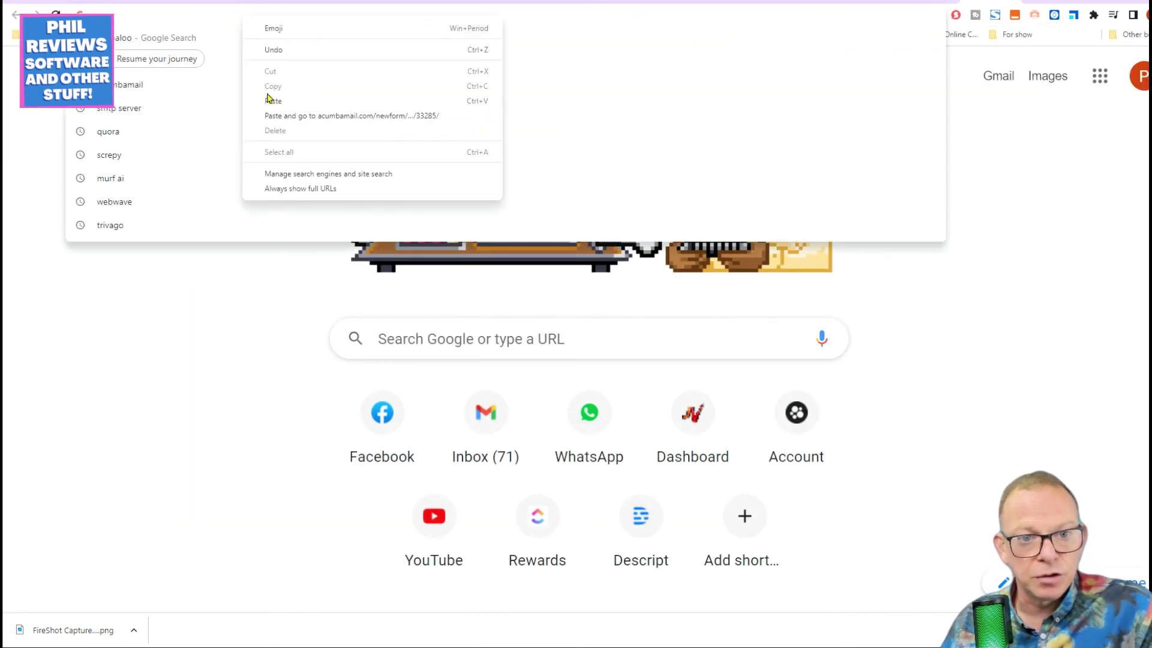
pyautogui.click(303, 117)
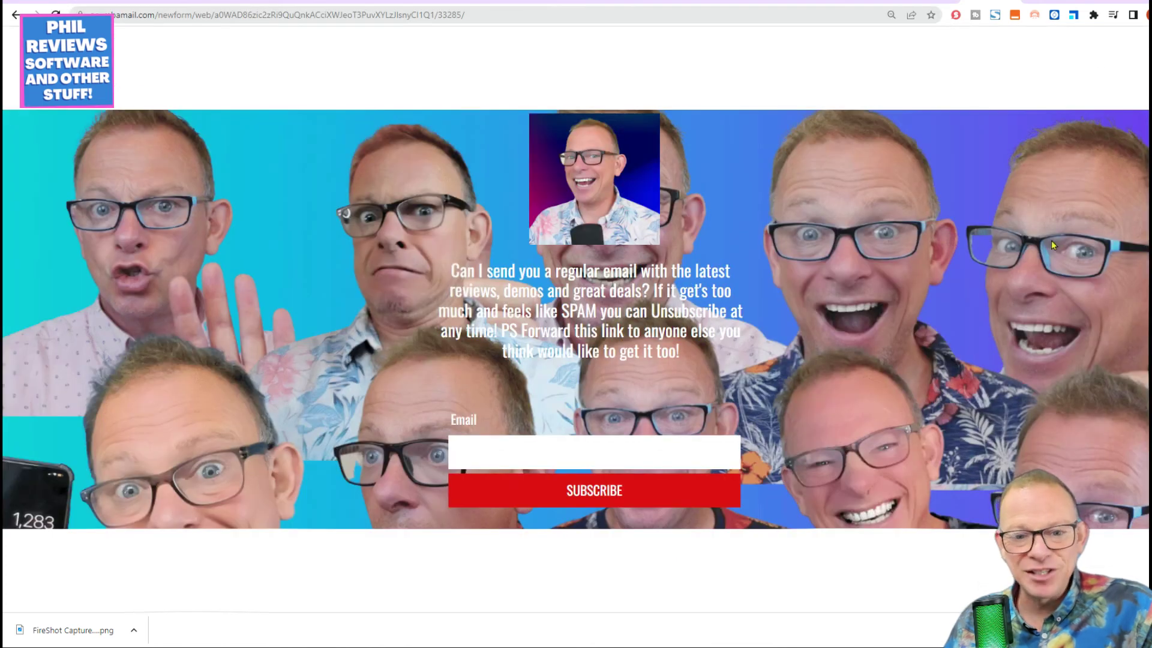